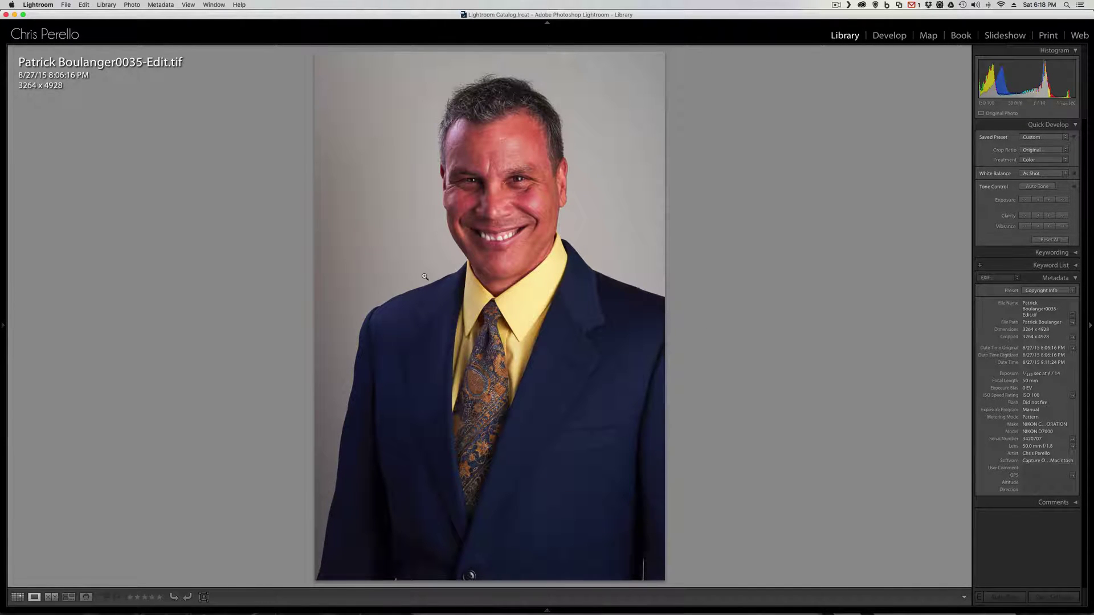
# Open an edited copy of the portrait, with its Lightroom adjustments, in Photoshop CC 2015.
pyautogui.rightClick(515, 281)
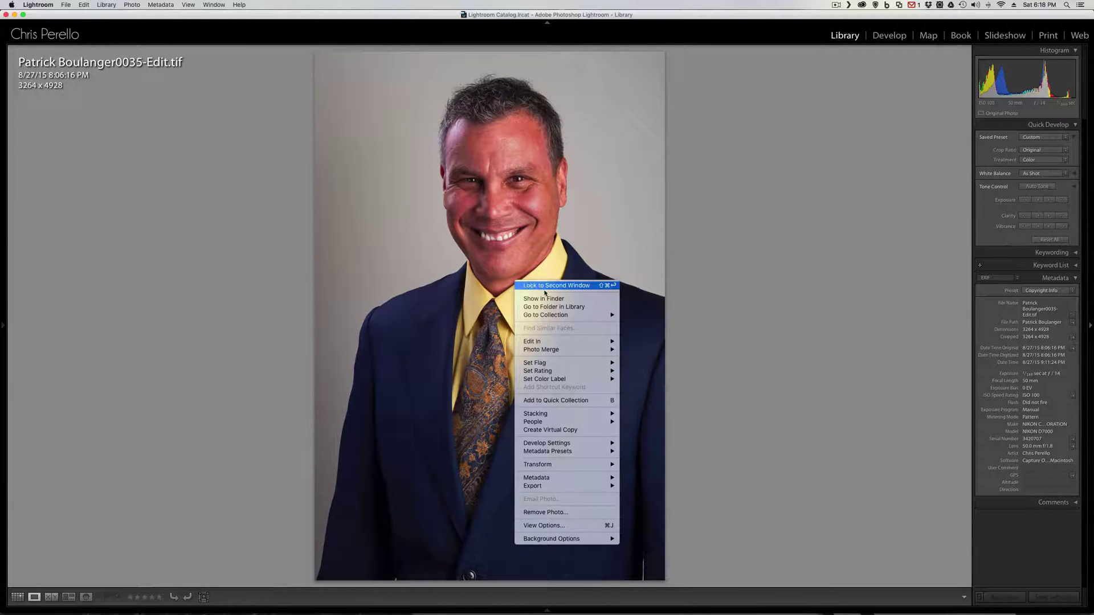
pyautogui.moveTo(547, 341)
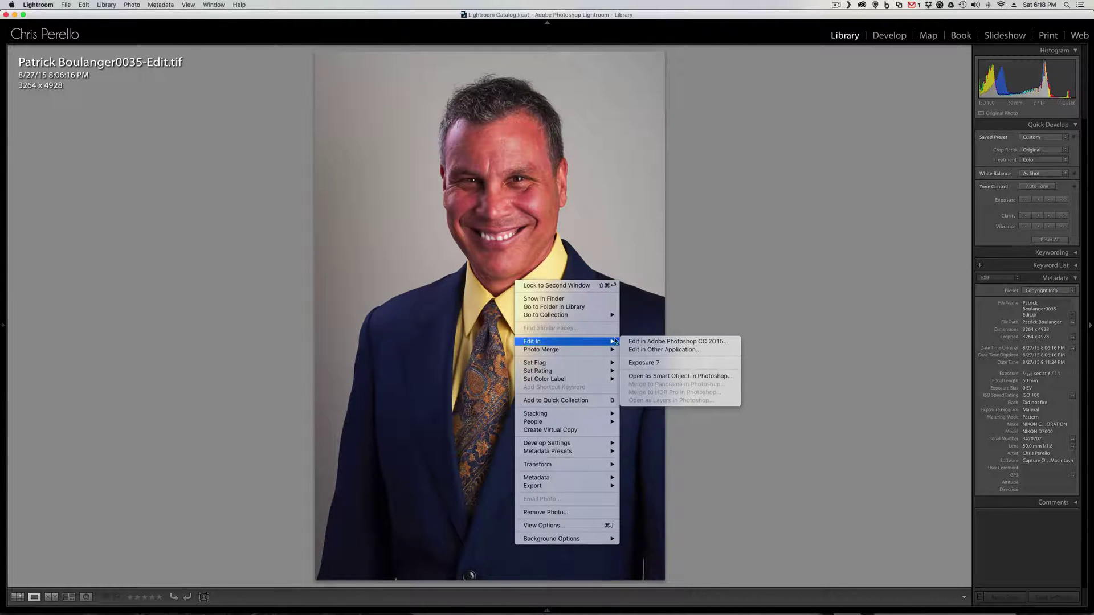
pyautogui.click(667, 342)
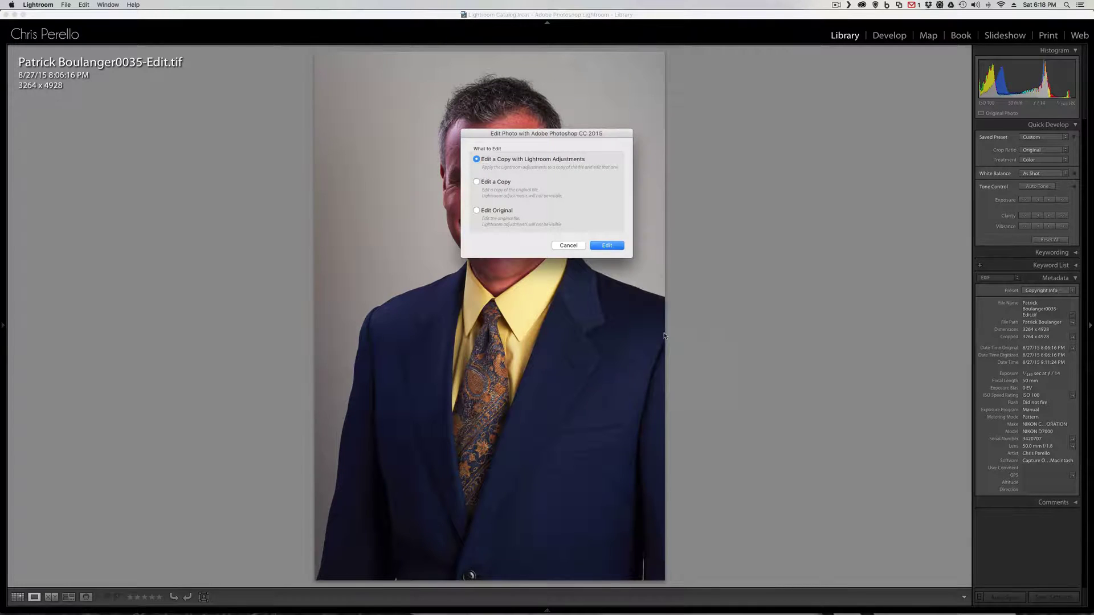
pyautogui.click(607, 245)
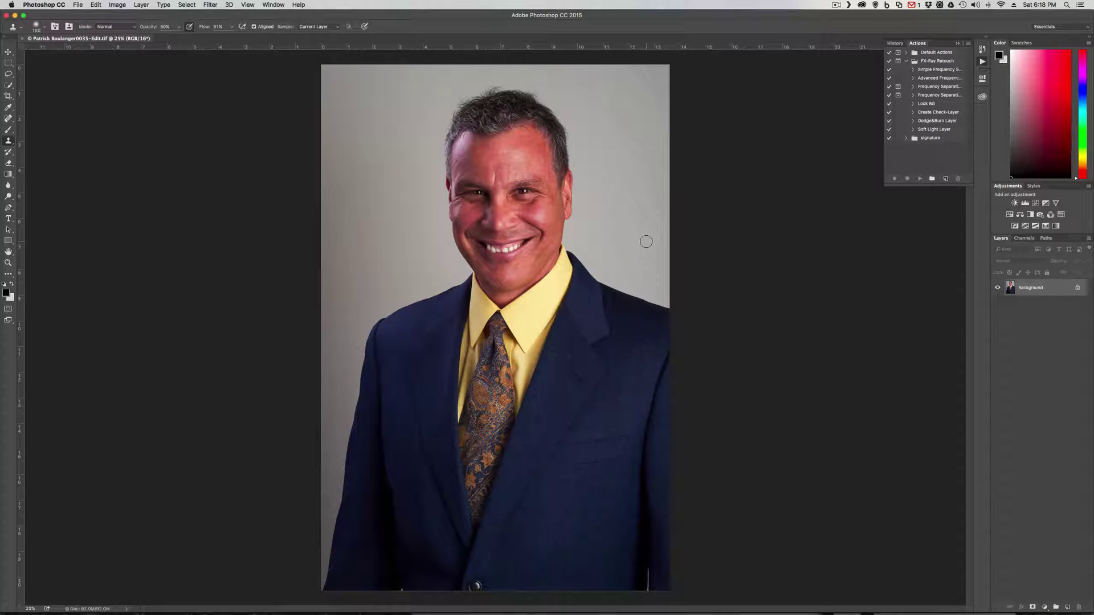
# Quick-select the gray background left and right of the man, from hair to shoulders.
pyautogui.click(8, 73)
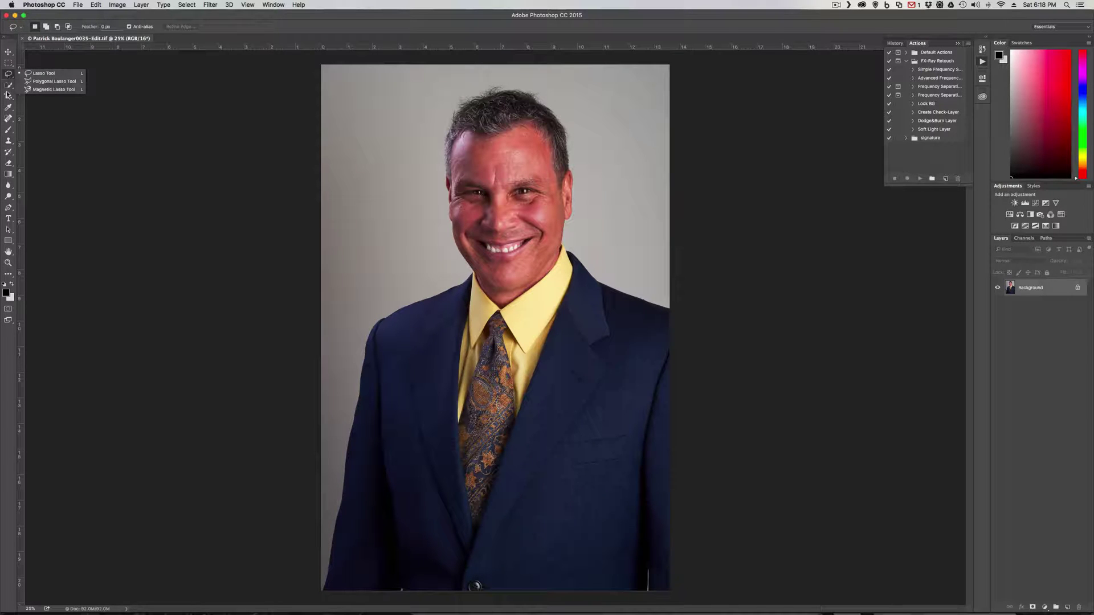
pyautogui.click(8, 85)
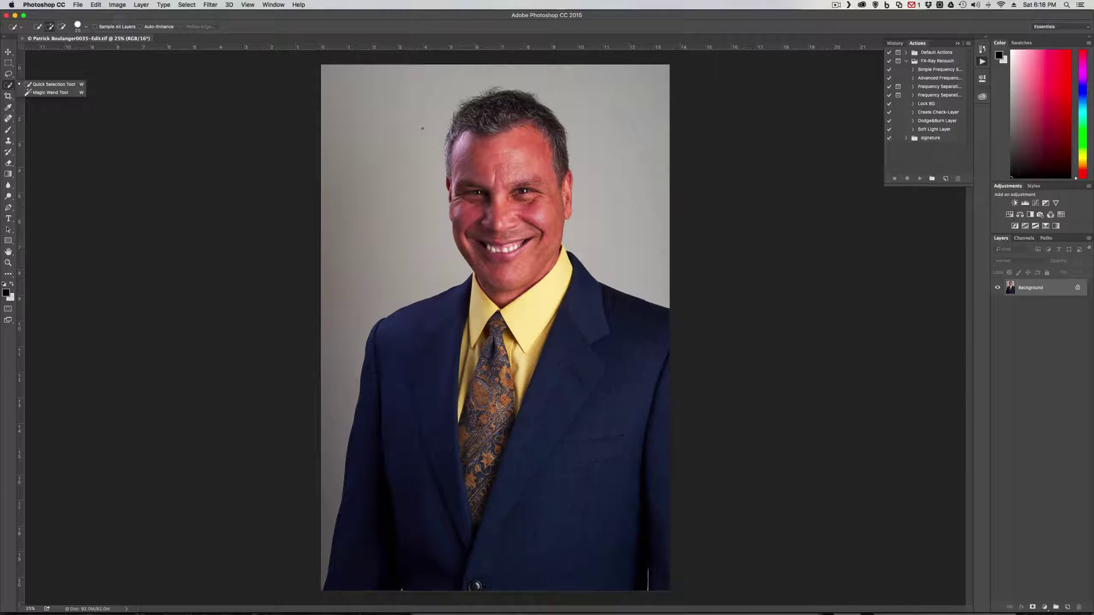
pyautogui.moveTo(359, 112)
pyautogui.mouseDown()
pyautogui.moveTo(331, 67)
pyautogui.moveTo(404, 169)
pyautogui.moveTo(426, 233)
pyautogui.mouseUp()
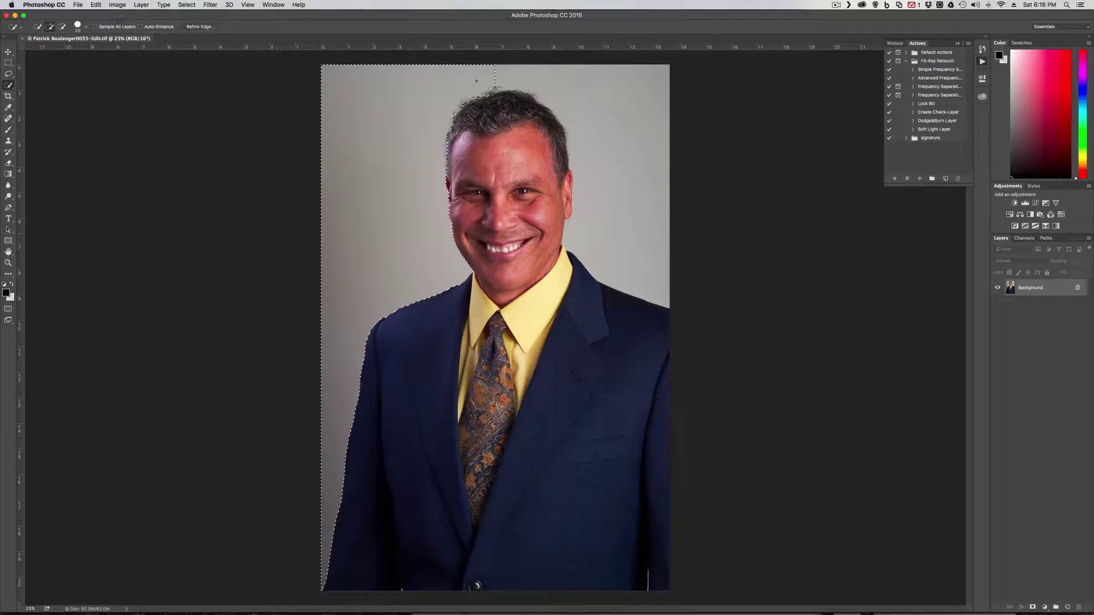
pyautogui.moveTo(626, 142); pyautogui.dragTo(643, 221)
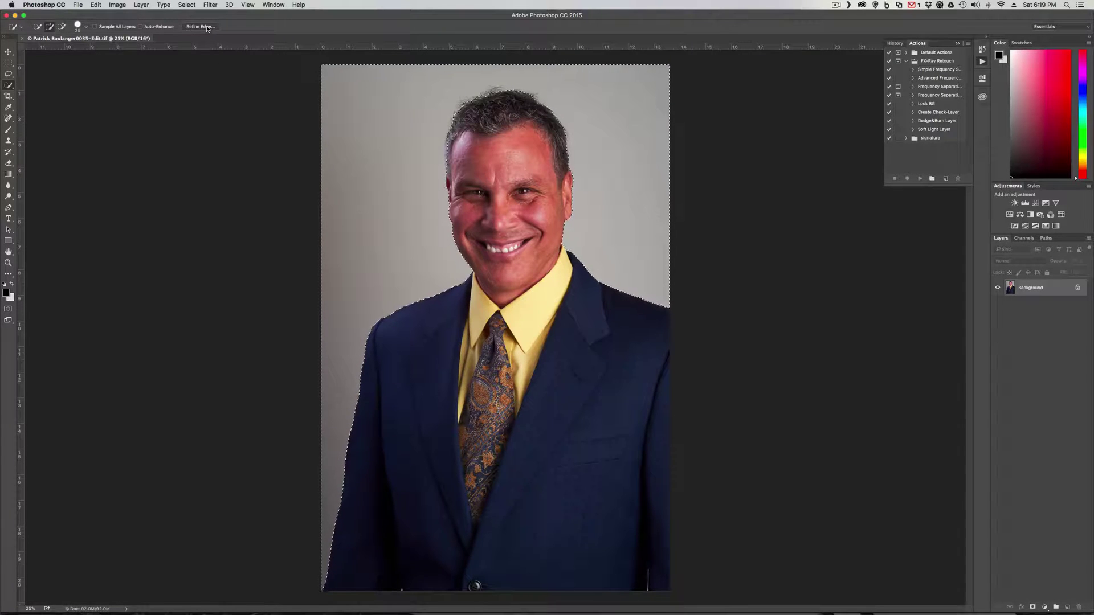
pyautogui.click(186, 5)
# Invert the selection to the man and open Refine Edge with On Black view and Smart Radius.
pyautogui.click(191, 40)
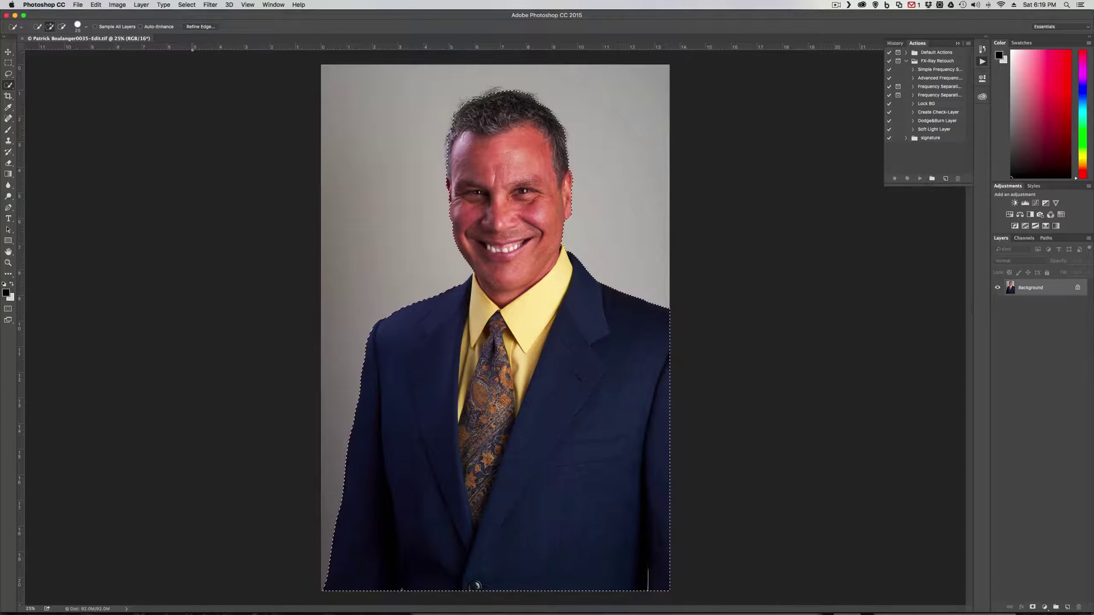
pyautogui.click(200, 26)
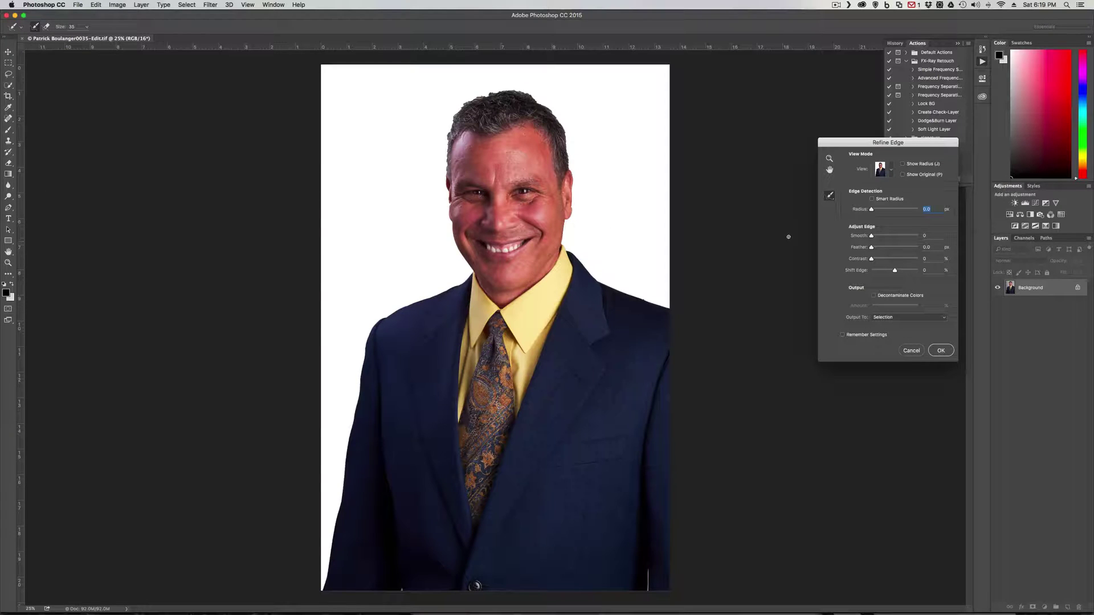
pyautogui.click(891, 170)
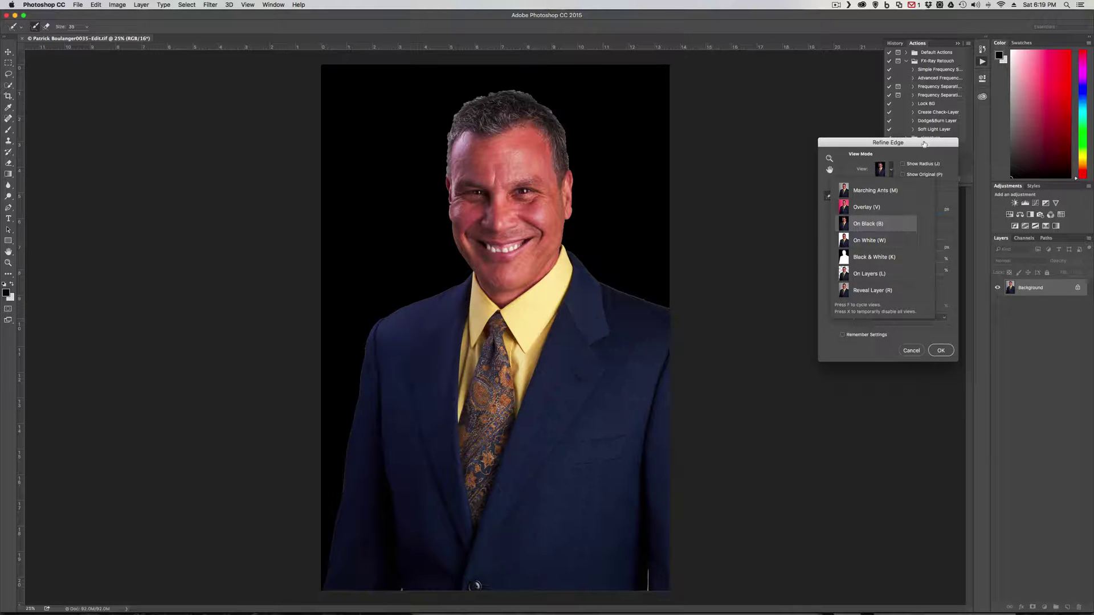
pyautogui.click(893, 173)
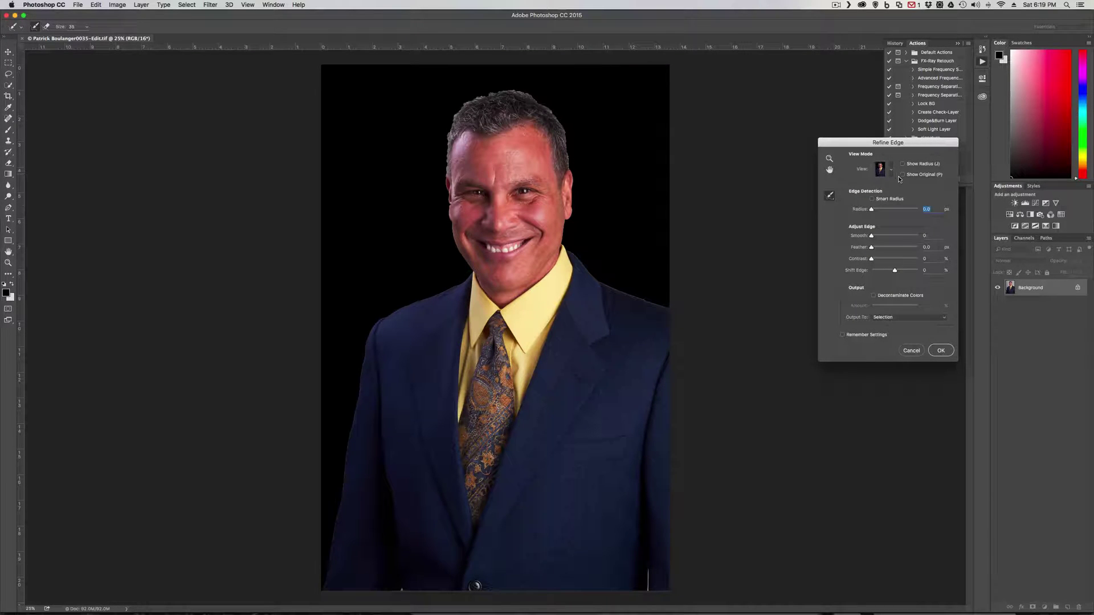
pyautogui.click(875, 199)
# In Refine Edge, raise Radius slightly, set Shift Edge near -88% and Feather about 2 px.
pyautogui.moveTo(871, 210); pyautogui.dragTo(873, 210)
pyautogui.moveTo(895, 273); pyautogui.dragTo(879, 274)
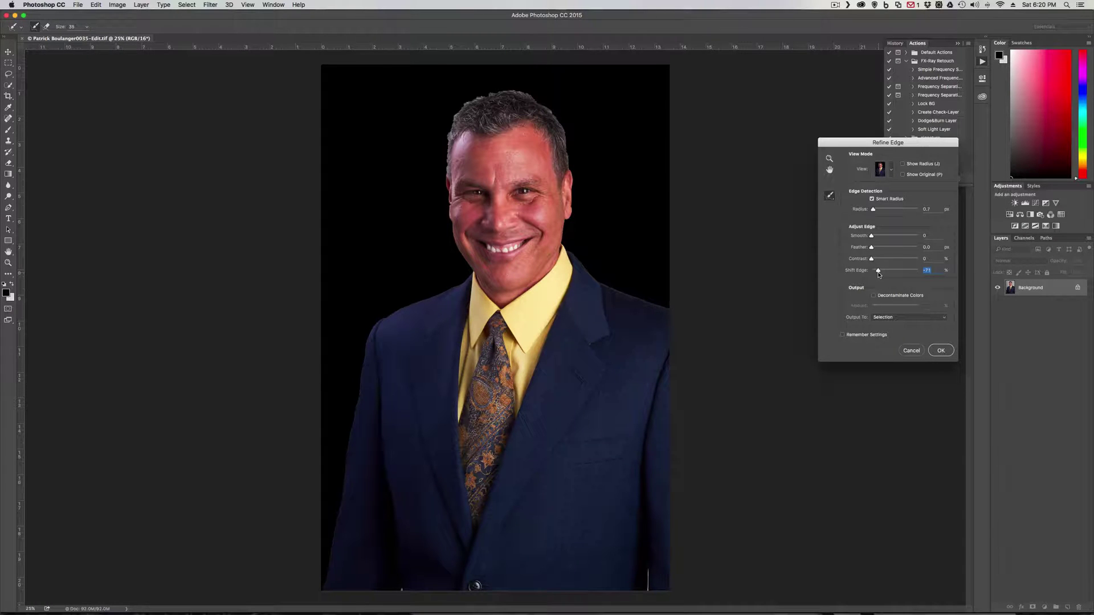
pyautogui.moveTo(879, 274); pyautogui.dragTo(874, 274)
pyautogui.moveTo(871, 249); pyautogui.dragTo(878, 249)
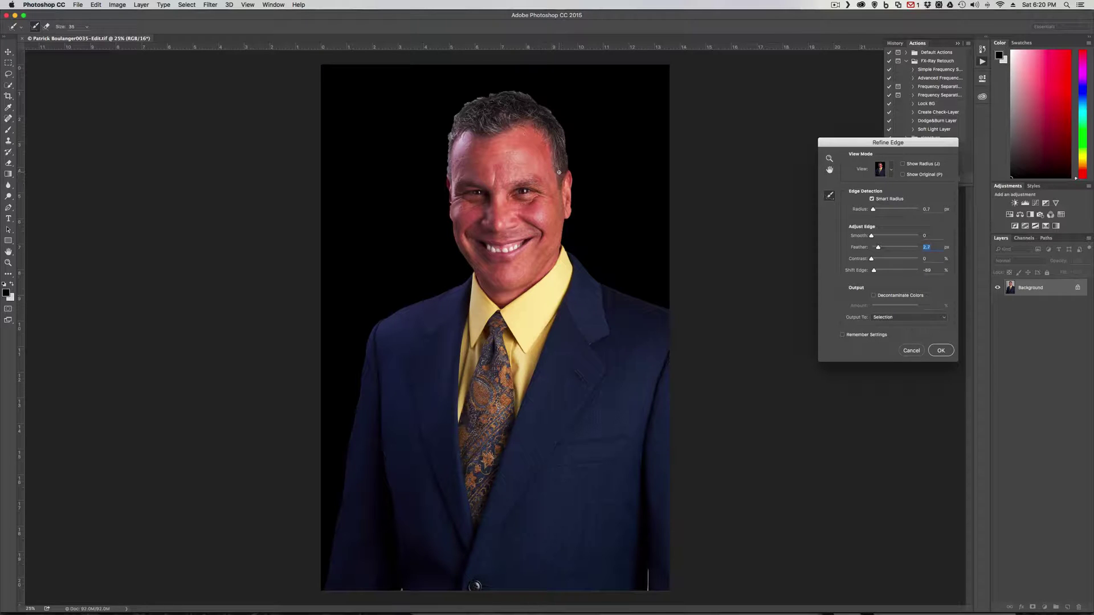
pyautogui.press(']')
pyautogui.press(']')
pyautogui.press(']')
pyautogui.press(']')
# Refine the right edge of the hair with the Refine Radius brush and apply Refine Edge.
pyautogui.moveTo(568, 165)
pyautogui.mouseDown()
pyautogui.moveTo(545, 103)
pyautogui.moveTo(499, 91)
pyautogui.moveTo(456, 112)
pyautogui.moveTo(446, 173)
pyautogui.mouseUp()
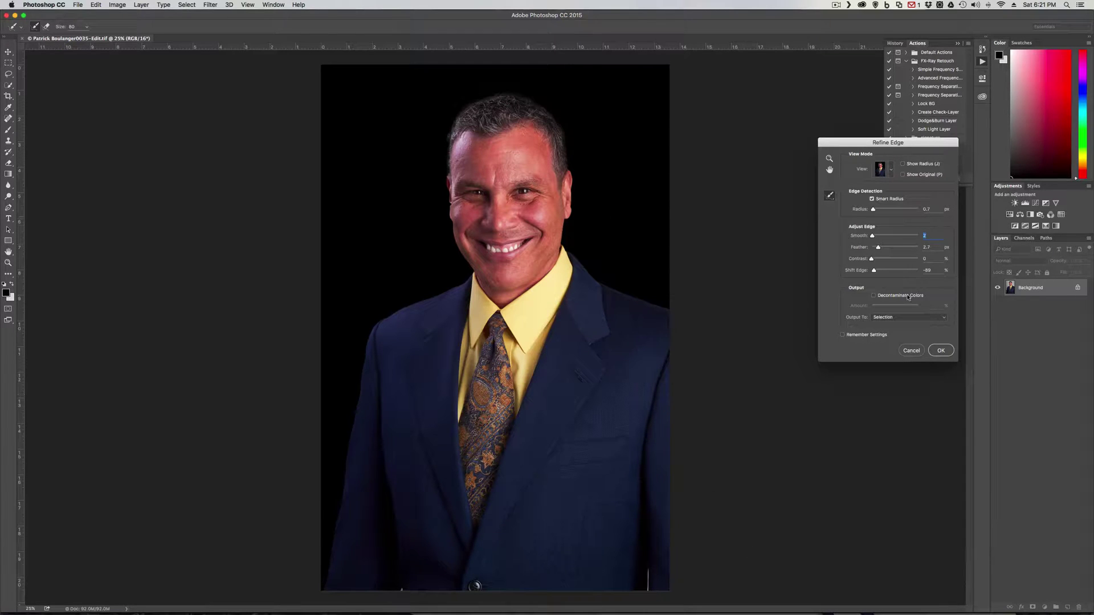
pyautogui.click(940, 350)
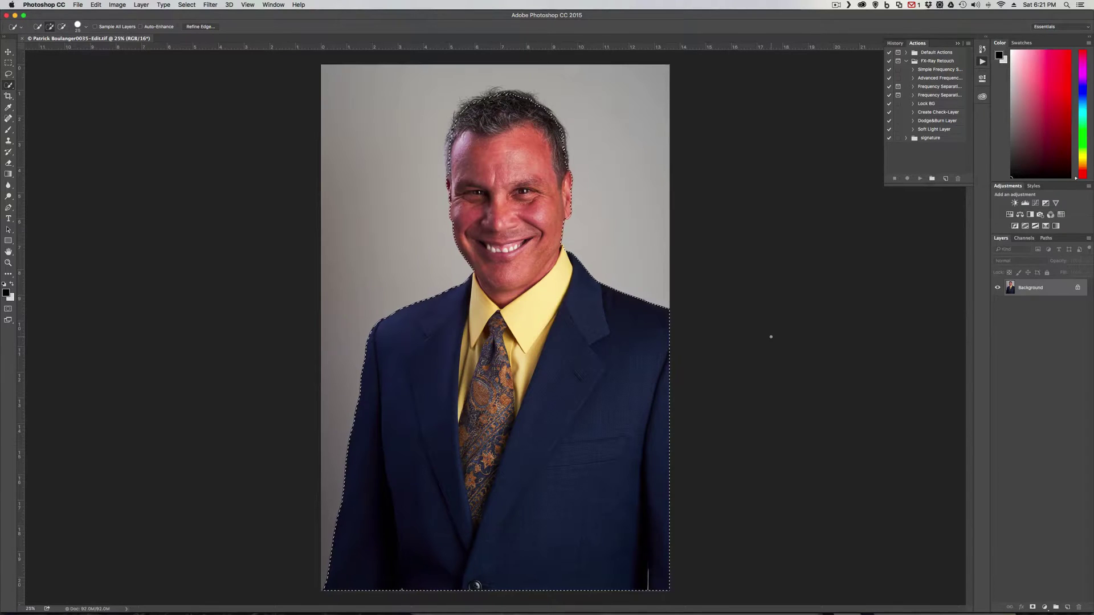
# Invert the selection to the gray backdrop, cancel Fill, and unlock Background as Layer 0.
pyautogui.press('super+shift+i')
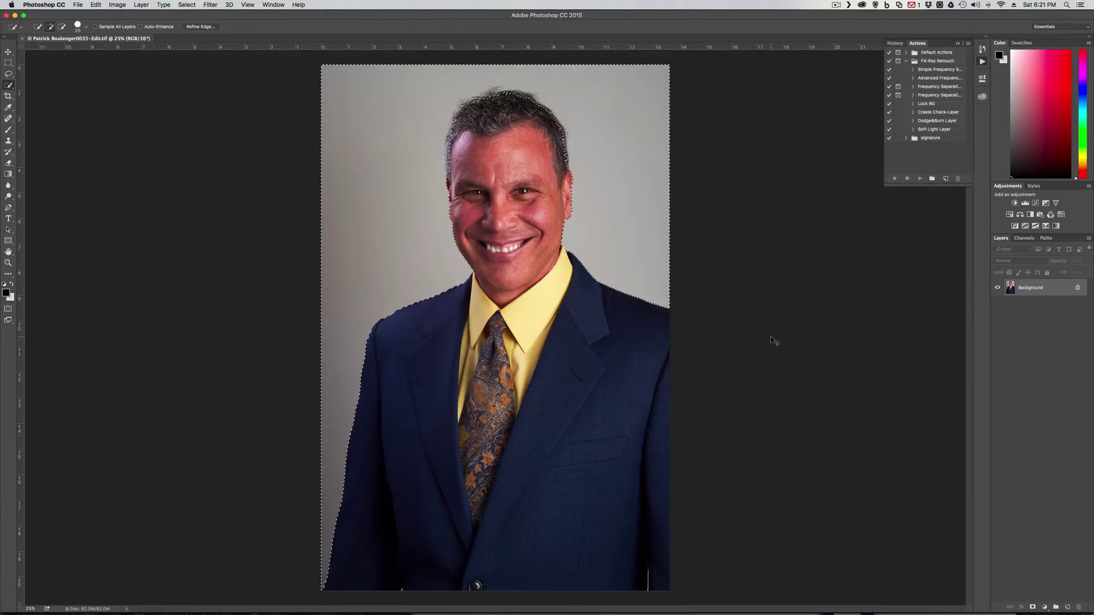
pyautogui.press('super+d')
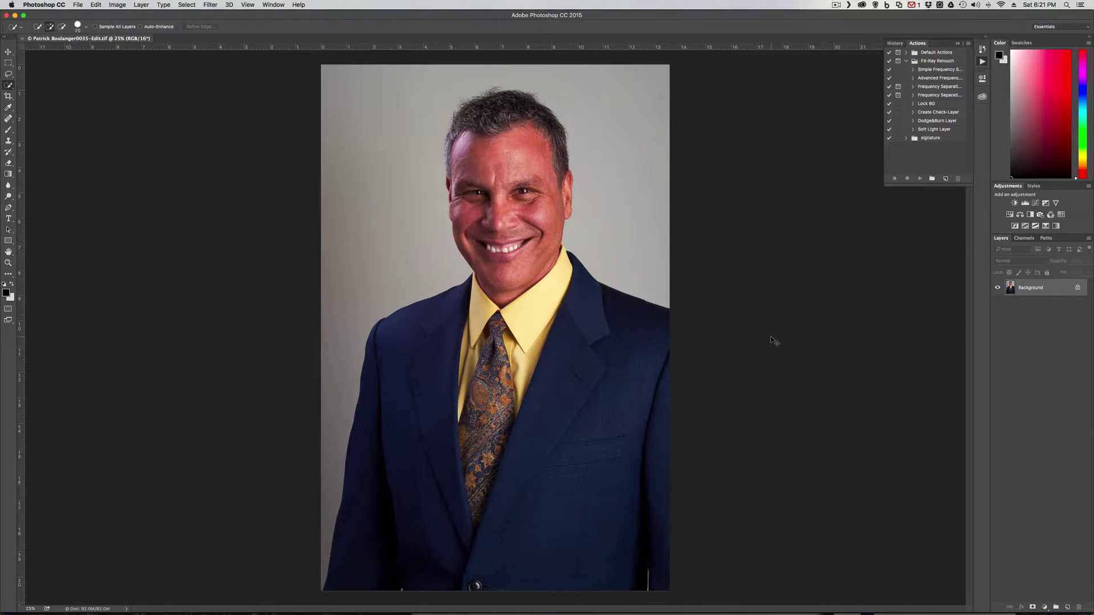
pyautogui.press('super+z')
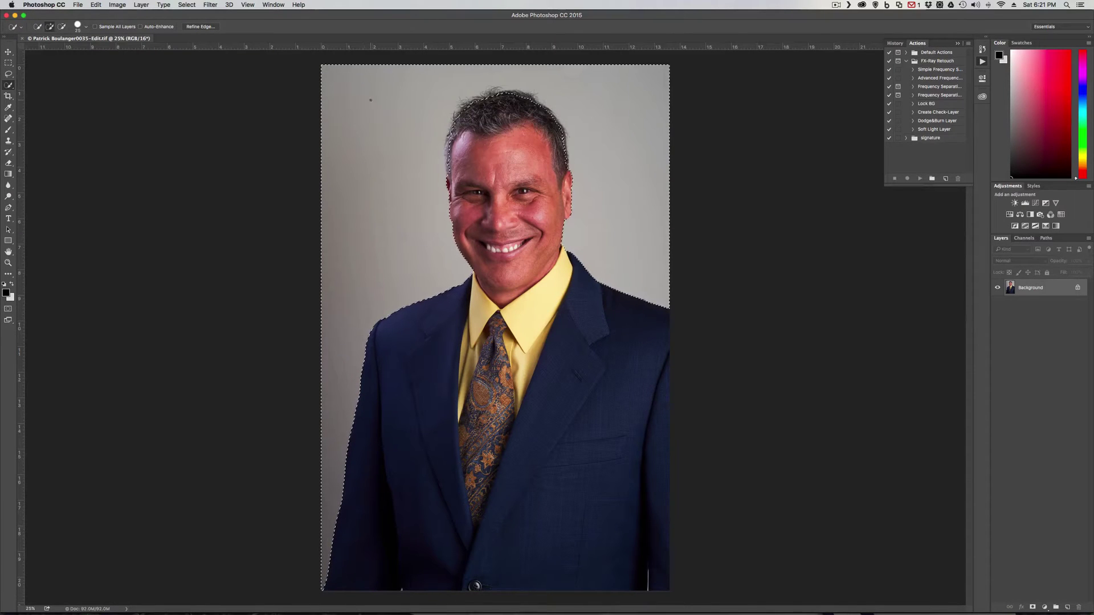
pyautogui.hotkey('shift', 'BackSpace')
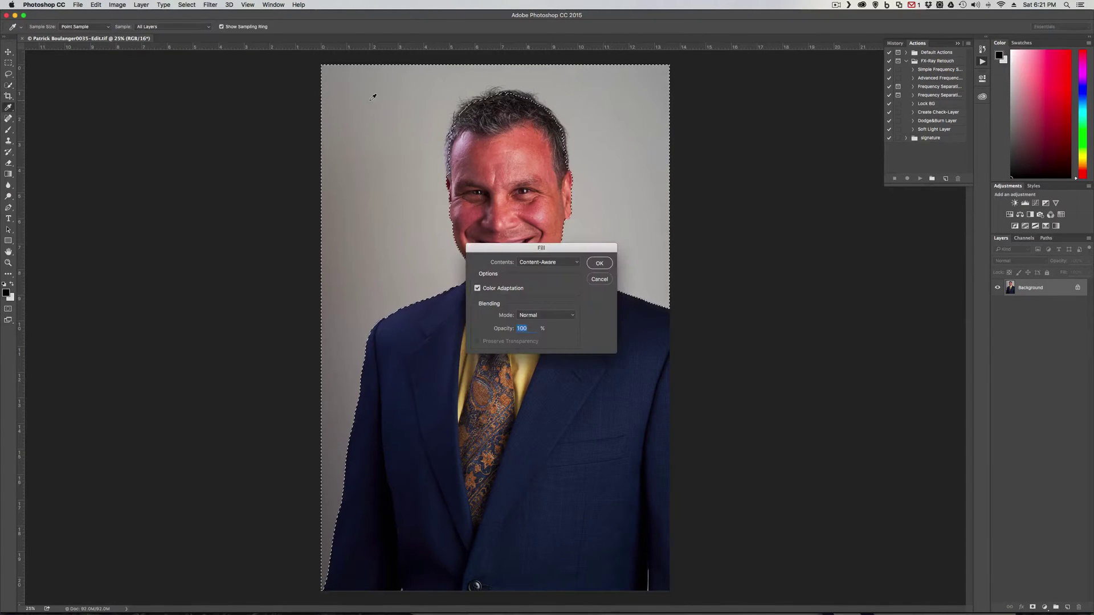
pyautogui.click(599, 279)
pyautogui.click(1078, 288)
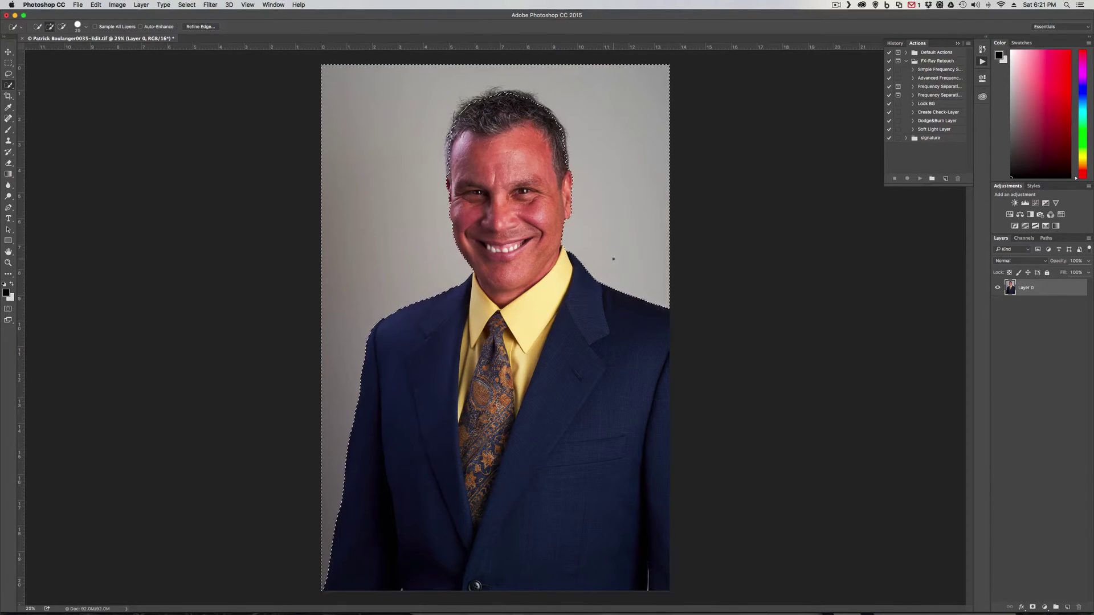
# Delete the selected gray backdrop to transparency, deselect, and add an empty Layer 1.
pyautogui.press('BackSpace')
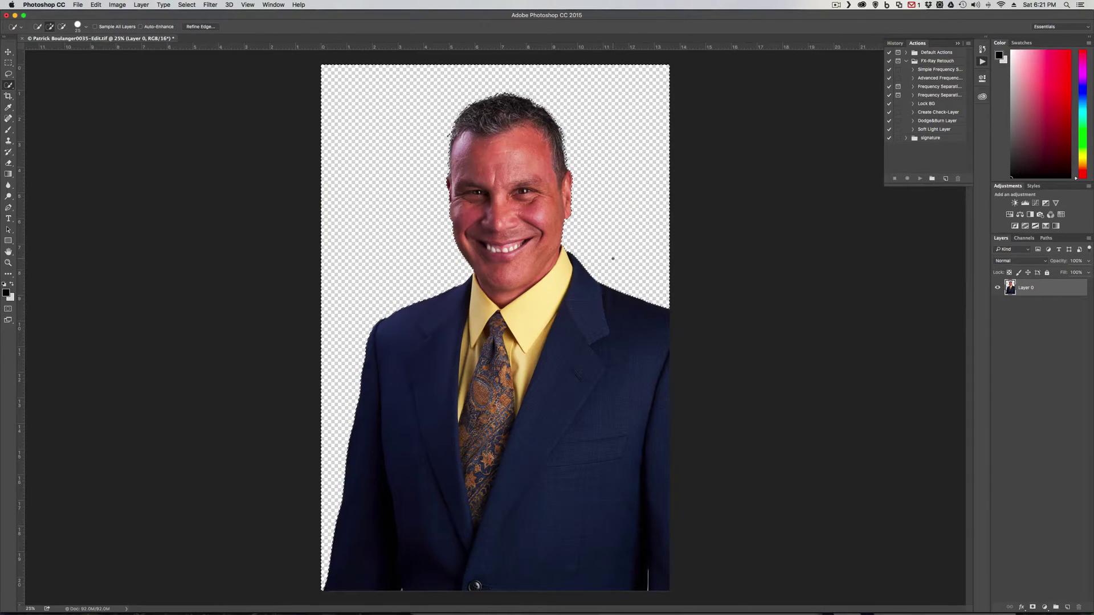
pyautogui.press('super+d')
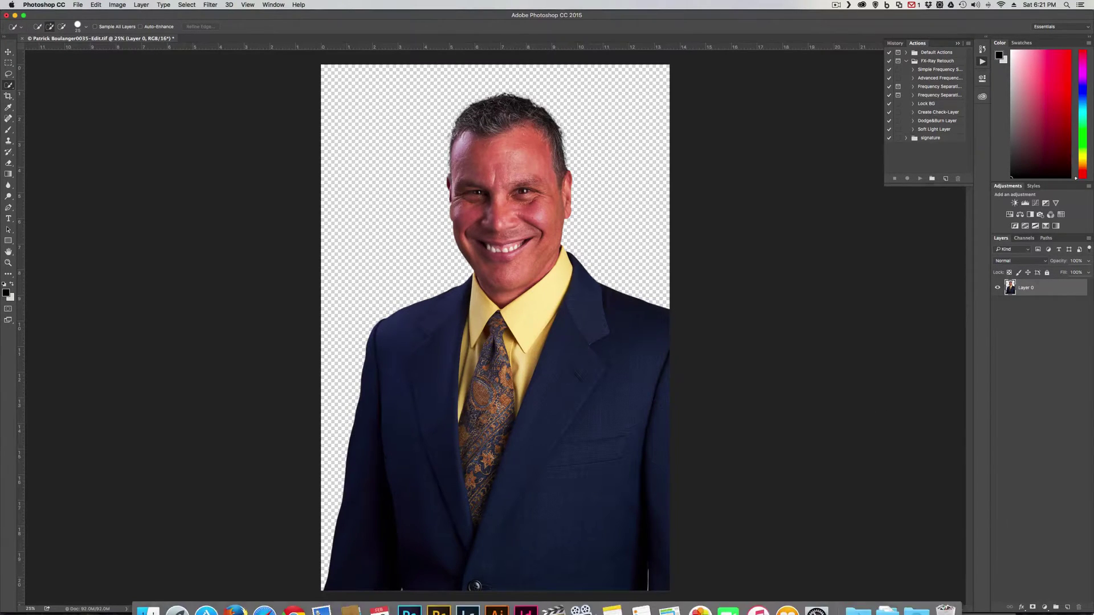
pyautogui.click(1067, 607)
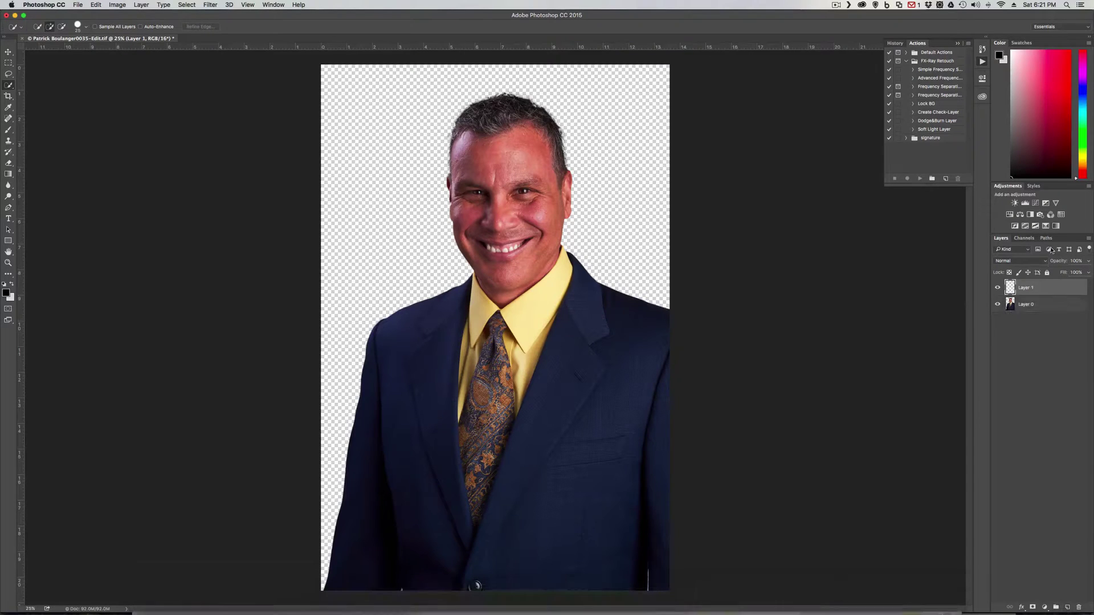
# Move Layer 1 below Layer 0 and open the foreground Color Picker showing black 000000.
pyautogui.moveTo(1048, 294); pyautogui.dragTo(1046, 328)
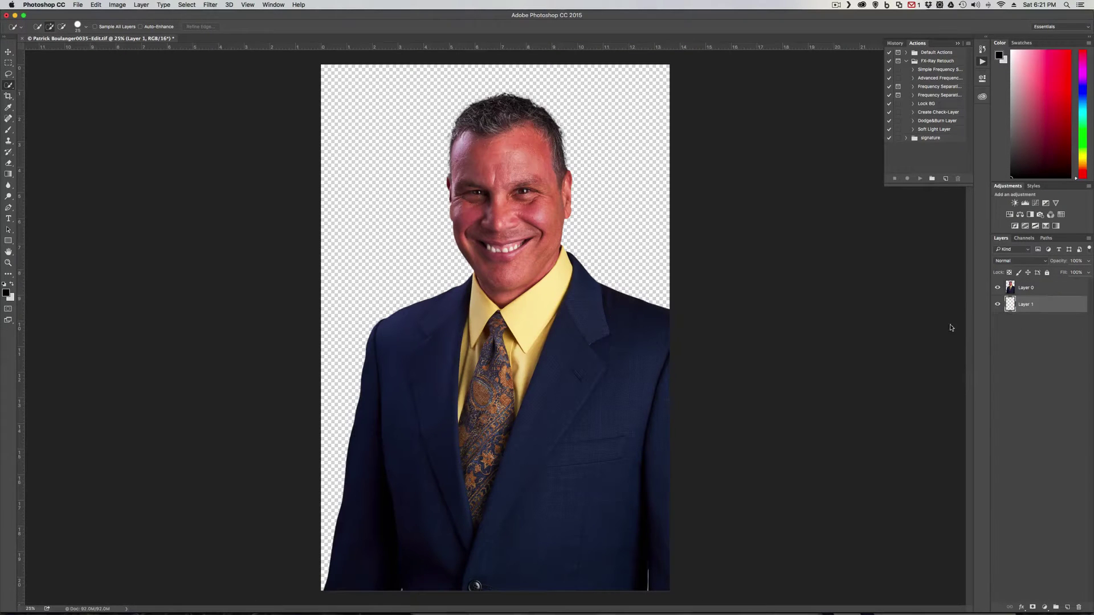
pyautogui.click(6, 292)
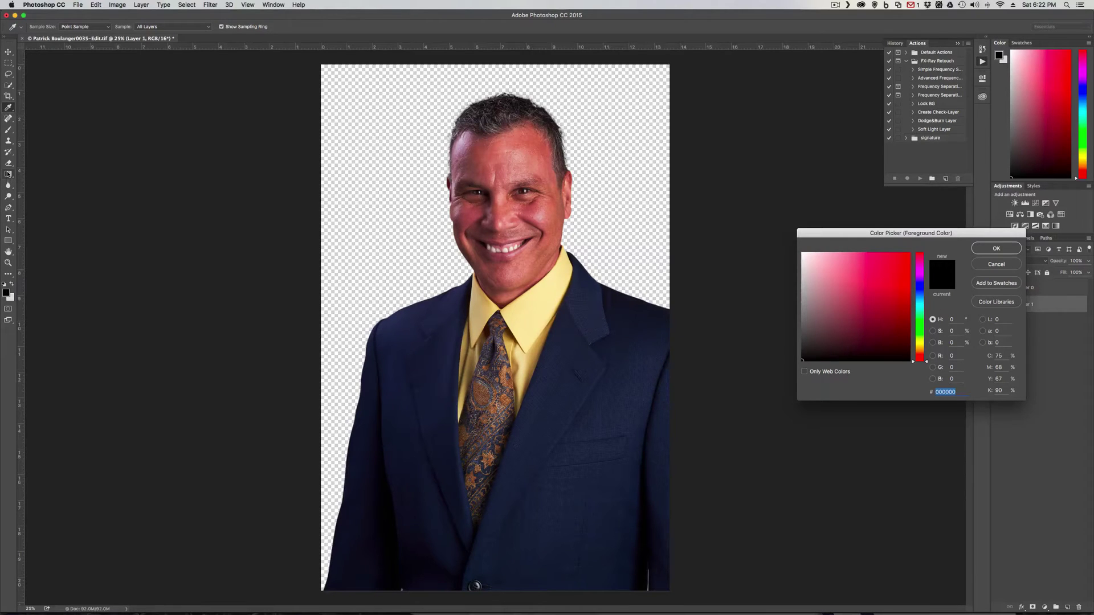
# Accept black as the foreground colour and Paint Bucket fill Layer 1 behind the man.
pyautogui.click(995, 264)
pyautogui.press('w')
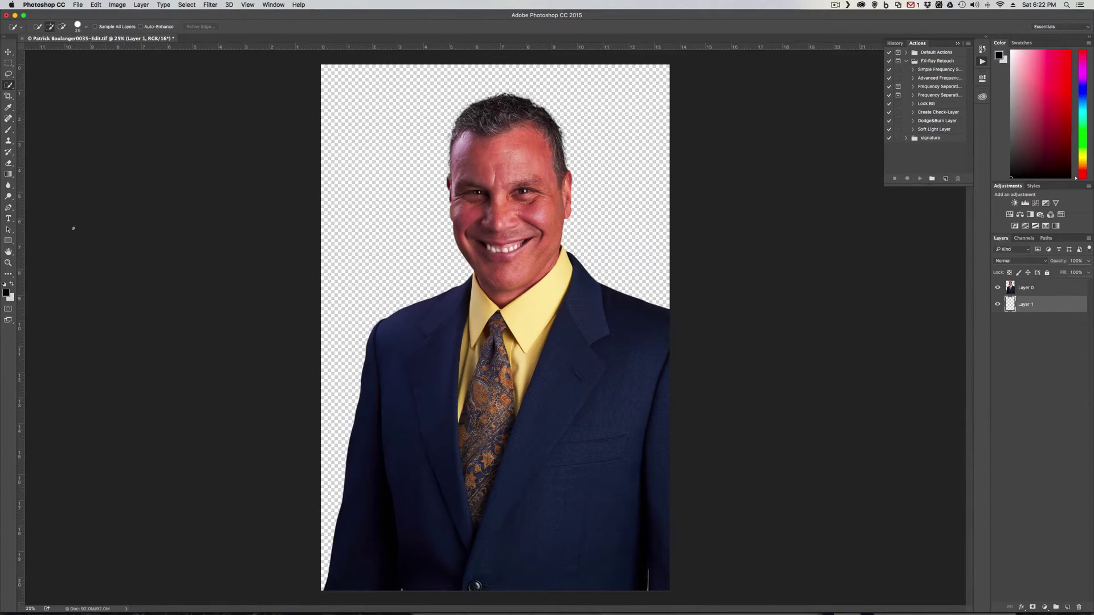
pyautogui.click(9, 176)
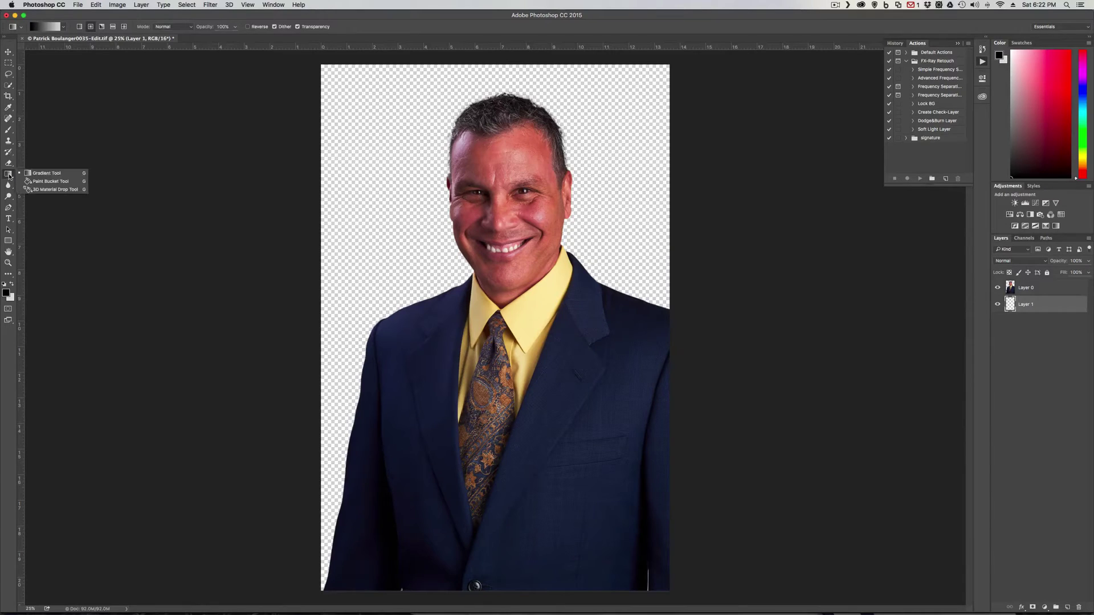
pyautogui.click(50, 181)
pyautogui.click(377, 226)
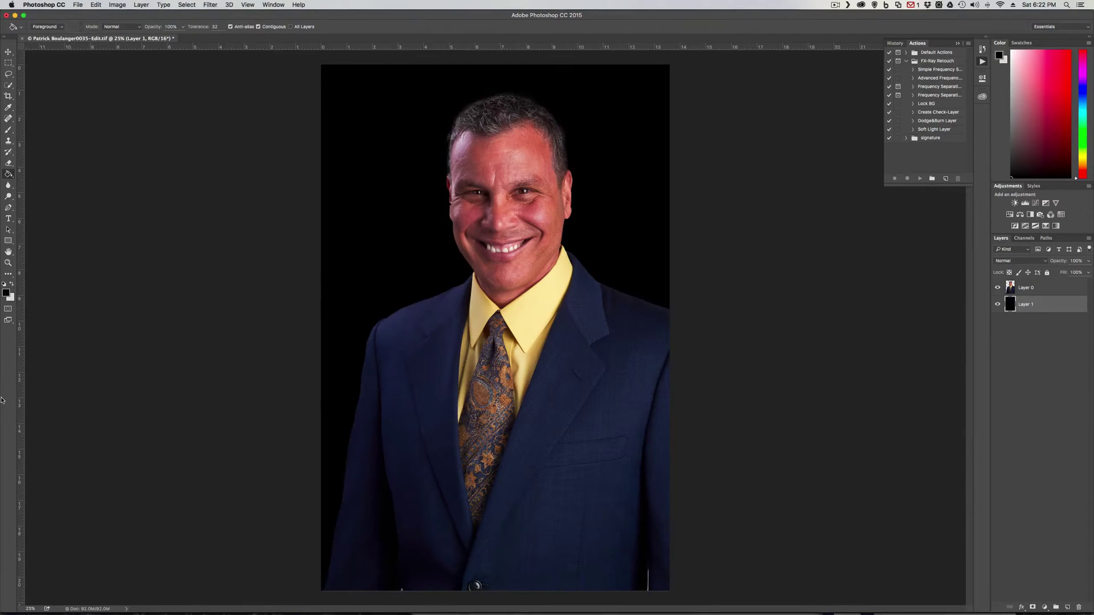